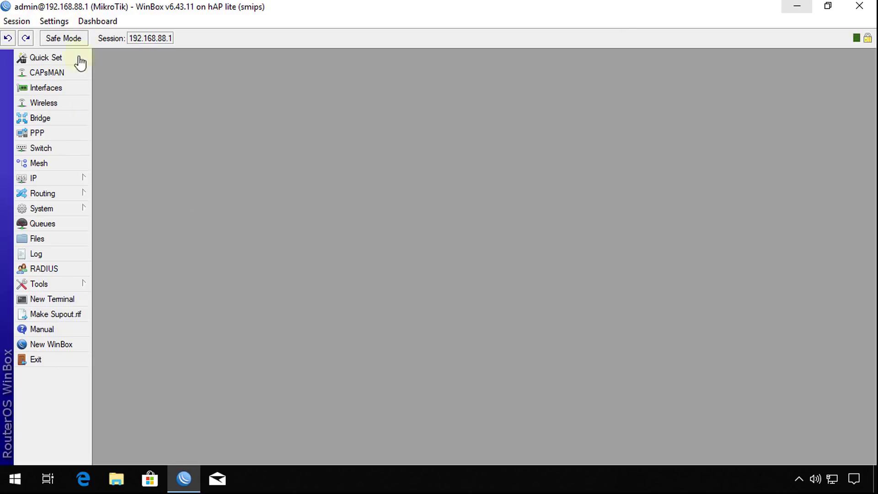
Press the toolbar's Safe Mode button so the session to 192.168.88.1 runs in Safe Mode.
{"action": "left_click", "coordinate": [133, 95]}
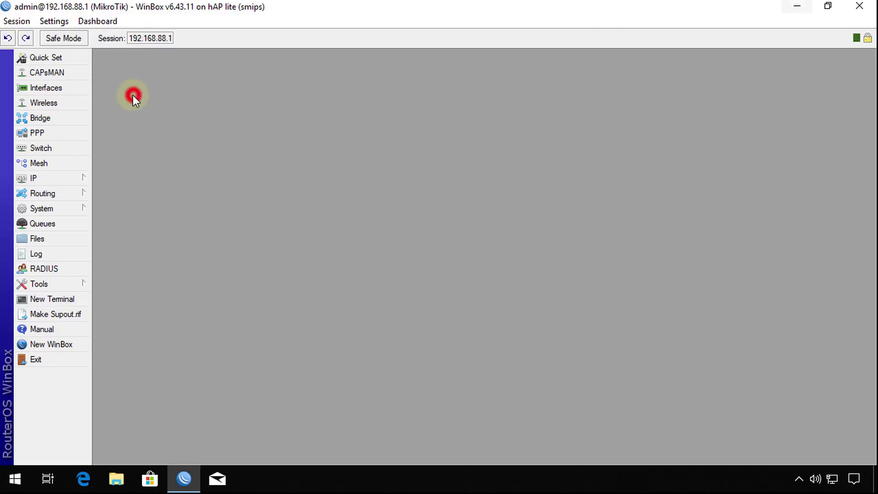
{"action": "left_click", "coordinate": [63, 40]}
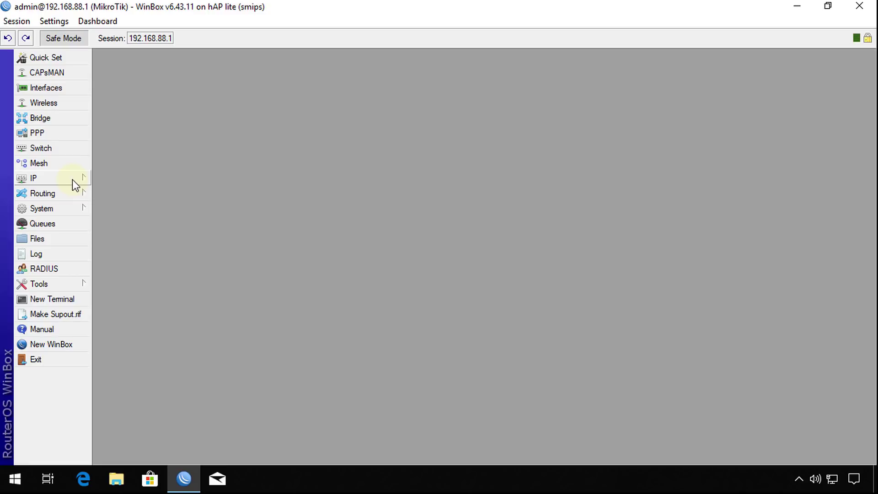
Change the router identity from MikroTik to 'test safe mode' under System > Identity and apply it.
{"action": "left_click", "coordinate": [61, 212]}
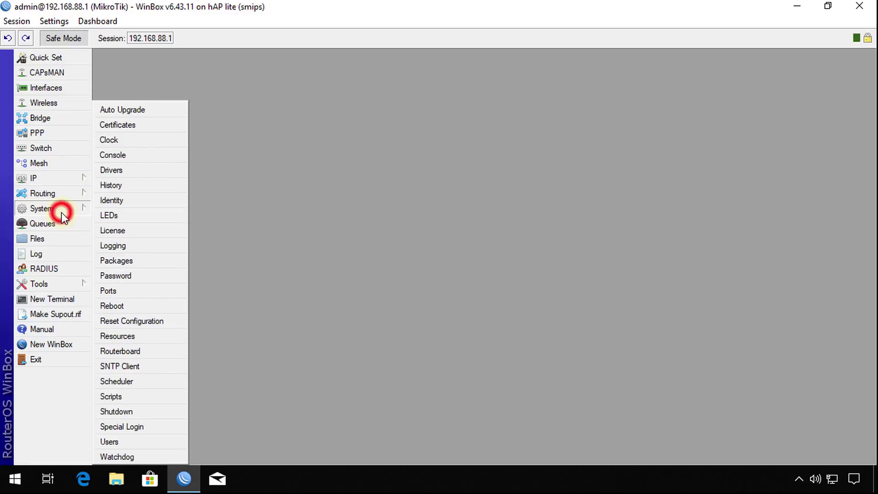
{"action": "left_click", "coordinate": [109, 202]}
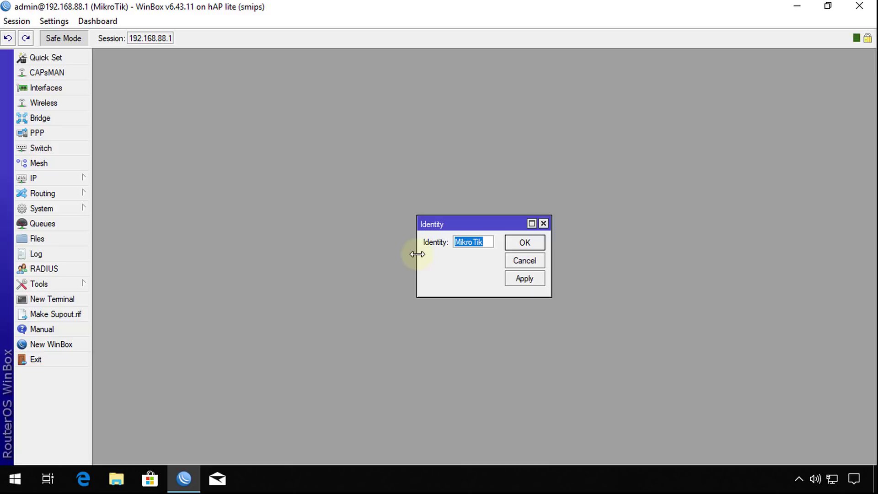
{"action": "left_click_drag", "start_coordinate": [416, 253], "coordinate": [340, 248]}
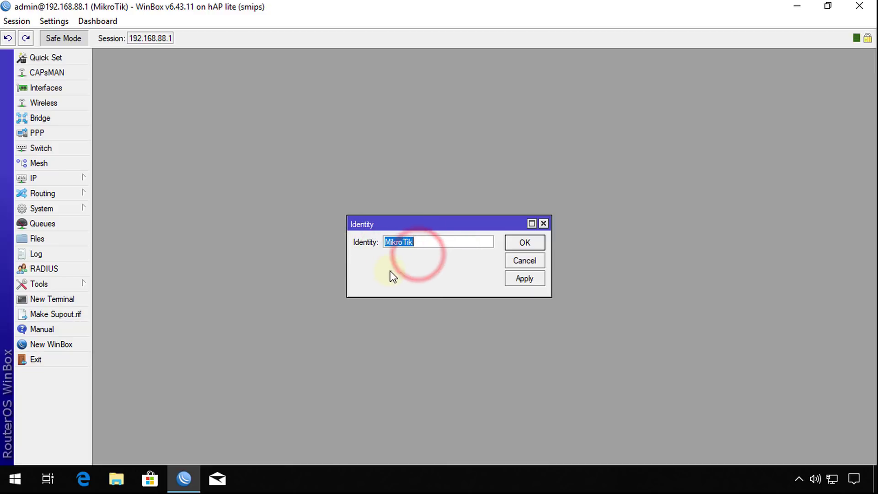
{"action": "key", "text": "BackSpace"}
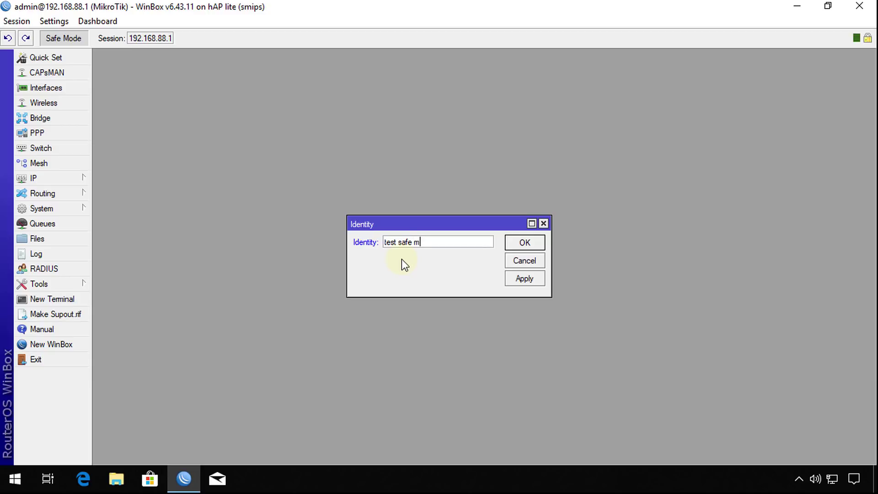
{"action": "type", "text": "ode"}
{"action": "left_click", "coordinate": [523, 244]}
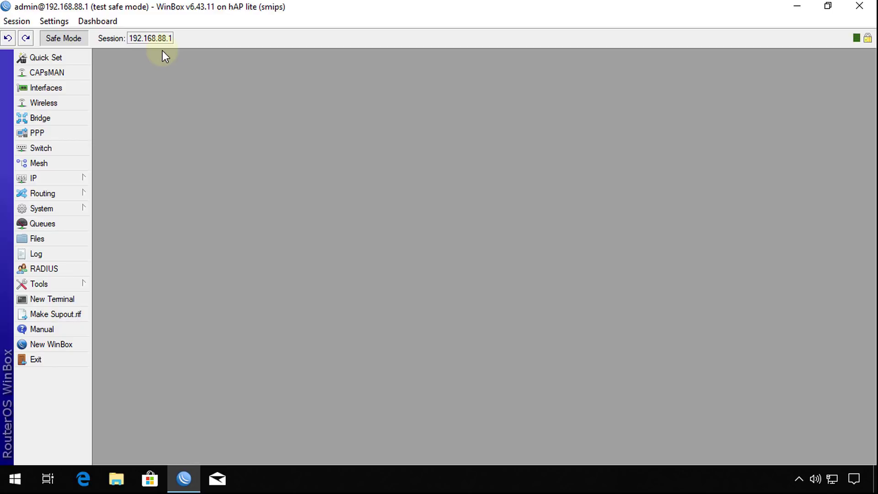
Close WinBox and accept the warning that quitting will unroll the Safe Mode changes.
{"action": "left_click", "coordinate": [858, 6]}
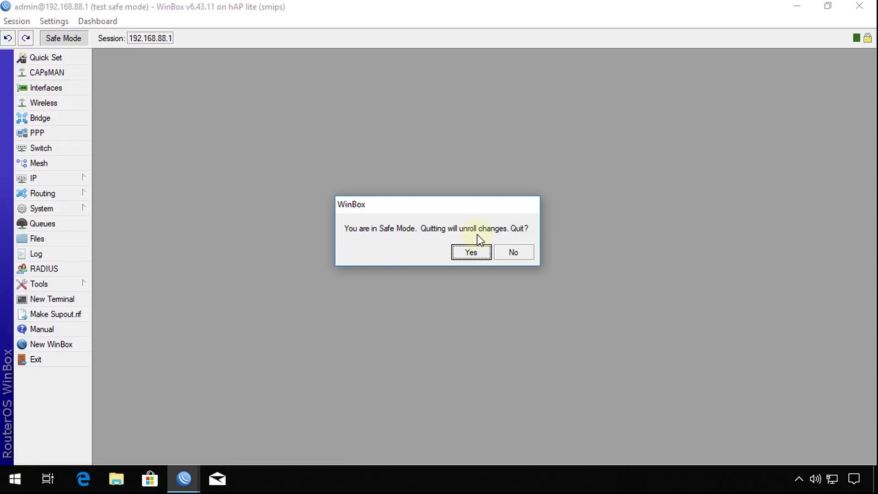
{"action": "left_click", "coordinate": [464, 255]}
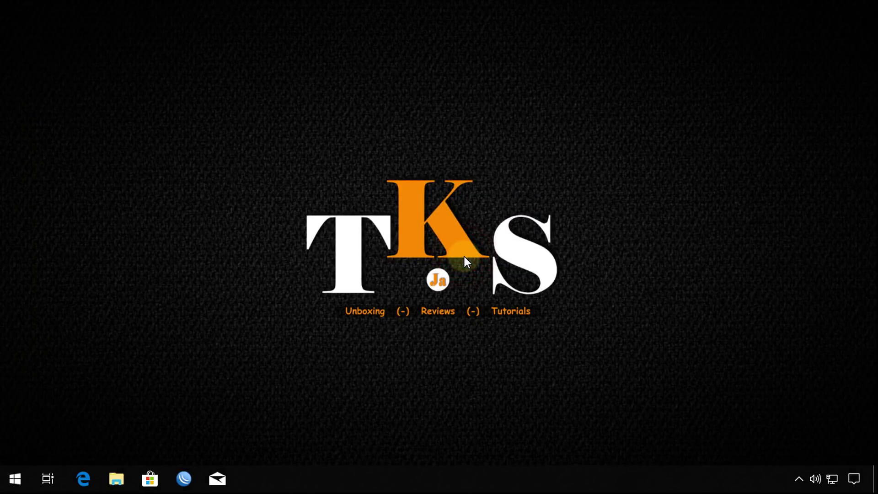
Relaunch WinBox and connect to 192.168.88.1 as admin, with the identity back to MikroTik.
{"action": "left_click", "coordinate": [183, 480]}
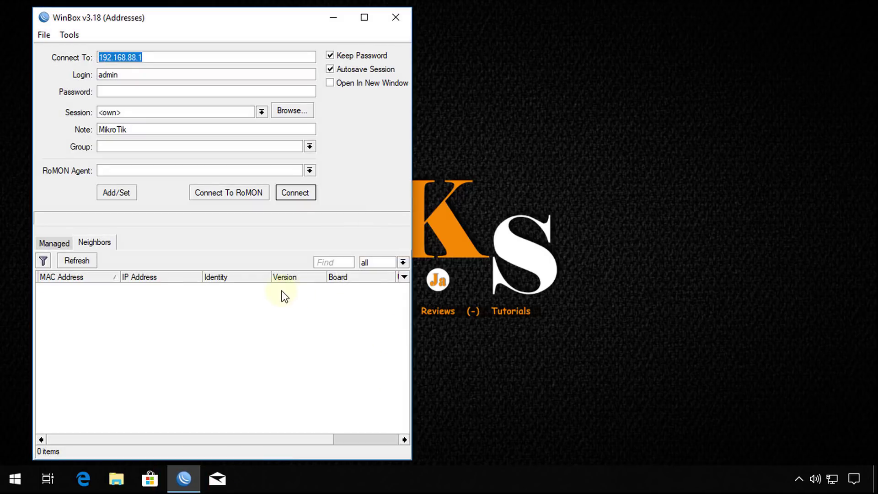
{"action": "left_click", "coordinate": [292, 193]}
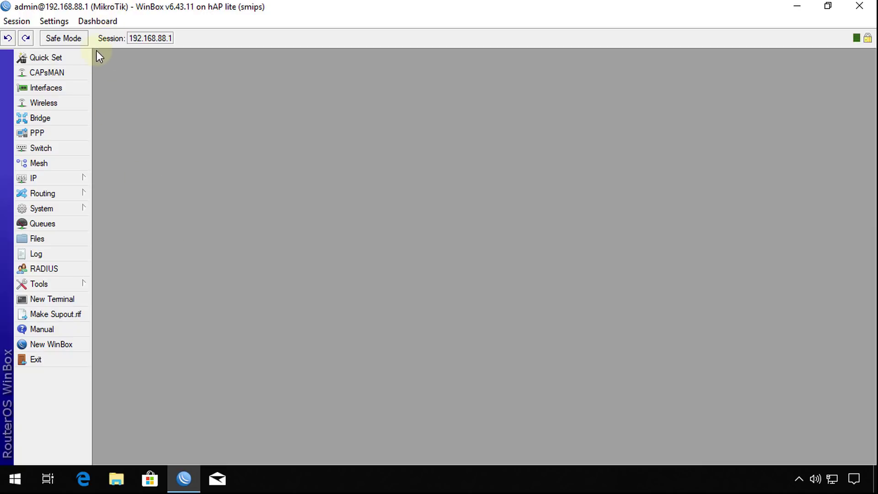
Open a New Terminal and take Safe Mode there with Ctrl+X.
{"action": "left_click", "coordinate": [59, 302]}
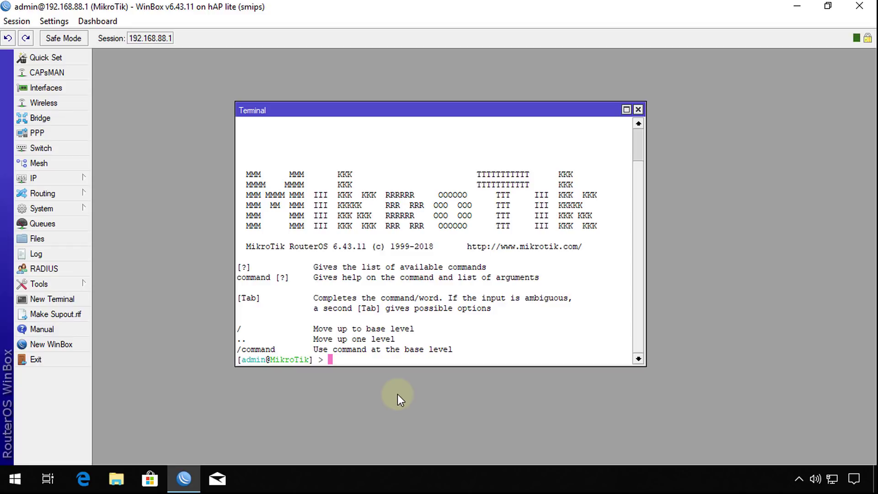
{"action": "key", "text": "ctrl+x"}
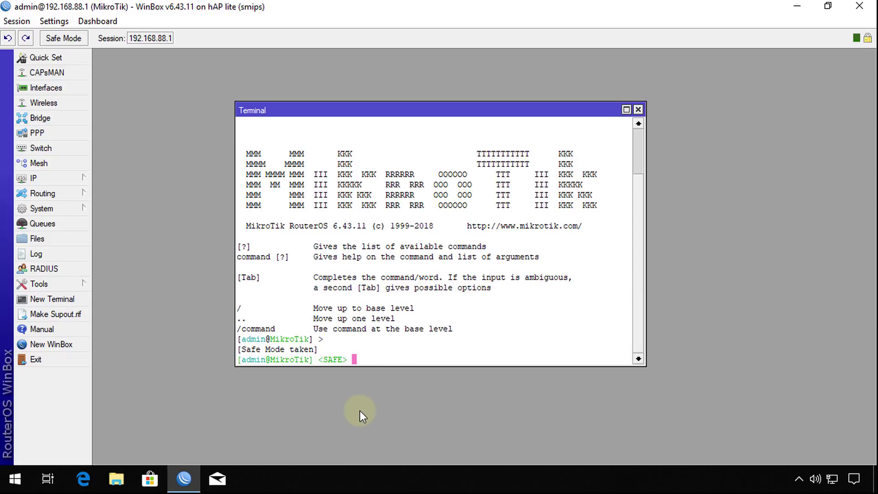
{"action": "key", "text": "ctrl+x"}
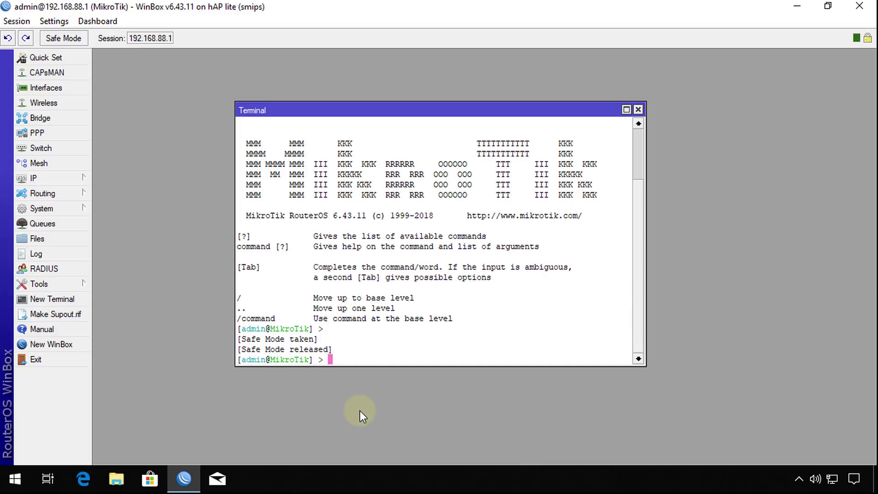
{"action": "key", "text": "ctrl+x"}
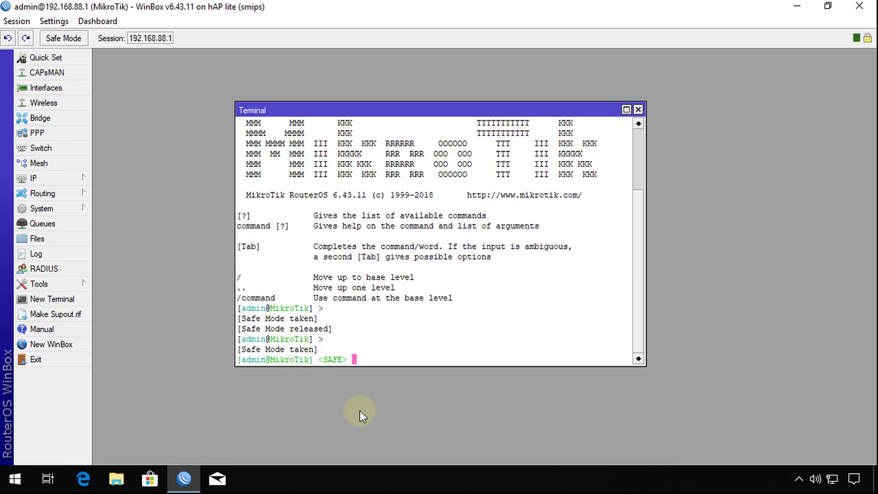
Run 'system identity set name=test_safe_mode' to rename the router.
{"action": "type", "text": "system ide"}
{"action": "key", "text": "Tab"}
{"action": "type", "text": "set name="}
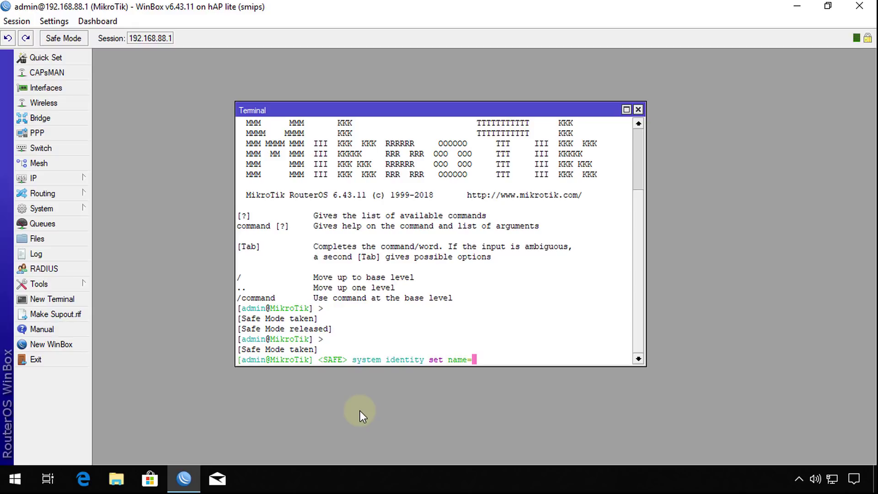
{"action": "type", "text": "test "}
{"action": "type", "text": "safe mode"}
{"action": "key", "text": "BackSpace"}
{"action": "key", "text": "BackSpace"}
{"action": "key", "text": "BackSpace"}
{"action": "key", "text": "BackSpace"}
{"action": "key", "text": "BackSpace"}
{"action": "key", "text": "BackSpace"}
{"action": "key", "text": "BackSpace"}
{"action": "key", "text": "BackSpace"}
{"action": "key", "text": "BackSpace"}
{"action": "key", "text": "BackSpace"}
{"action": "key", "text": "BackSpace"}
{"action": "type", "text": "t_safe_mode"}
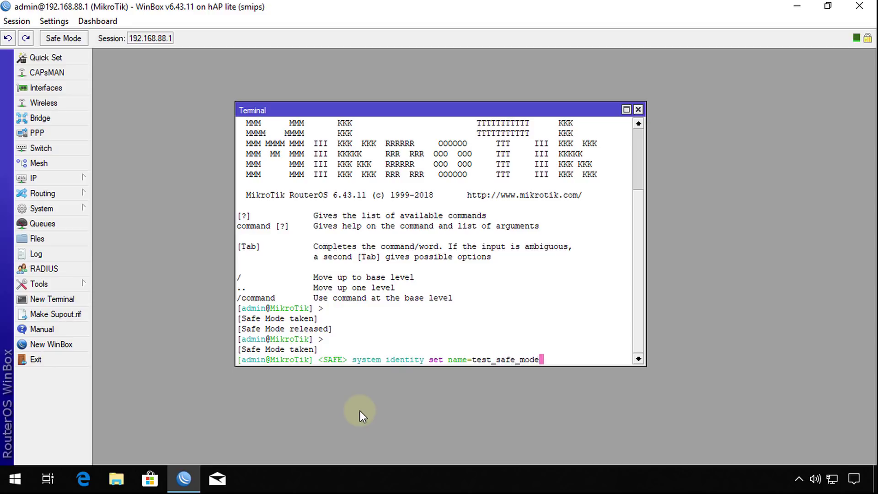
{"action": "key", "text": "Return"}
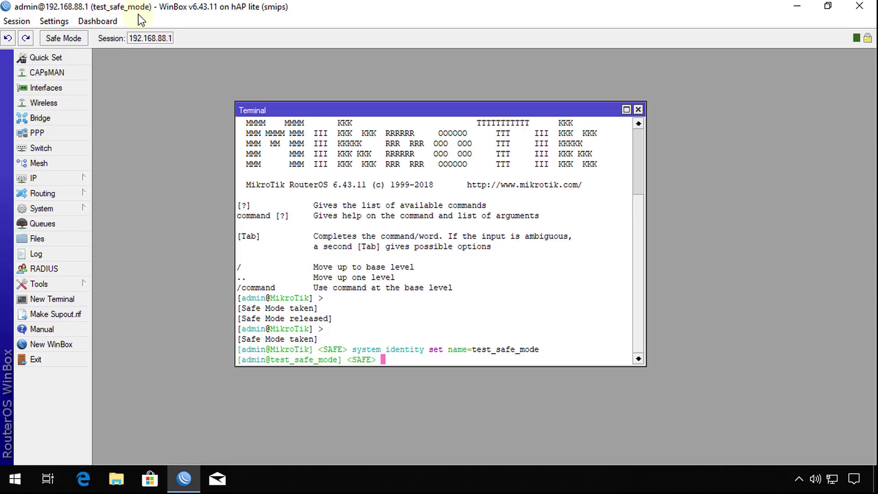
Close WinBox while still in Safe Mode, relaunch it and reconnect to 192.168.88.1.
{"action": "left_click", "coordinate": [859, 6]}
{"action": "left_click", "coordinate": [184, 479]}
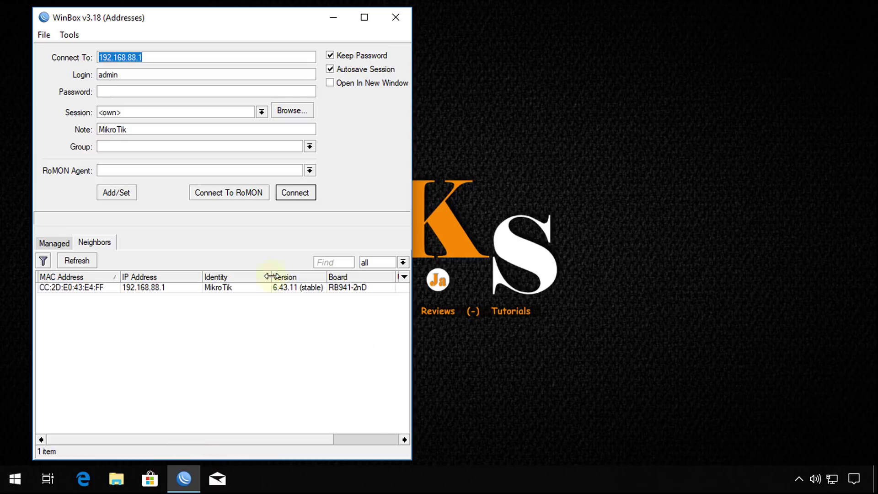
{"action": "left_click", "coordinate": [295, 194]}
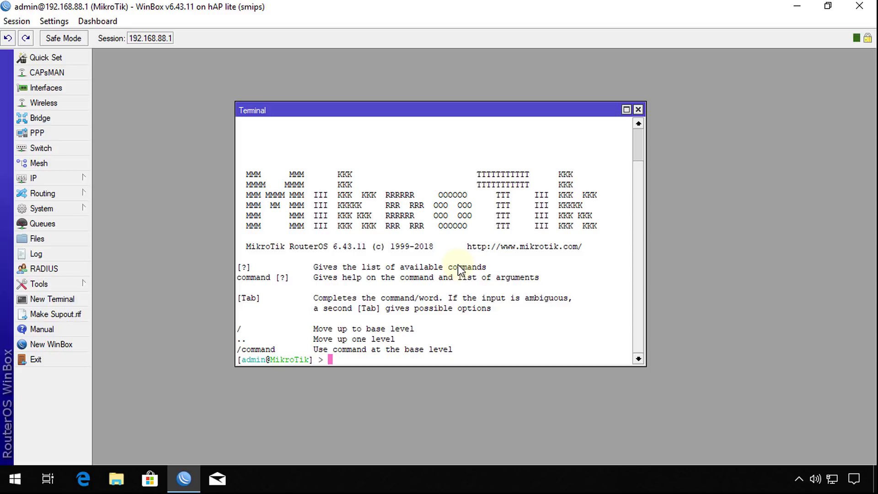
In Safe Mode, rename the identity to test_safe_mode, release Safe Mode with Ctrl+X, then close WinBox.
{"action": "key", "text": "ctrl+x"}
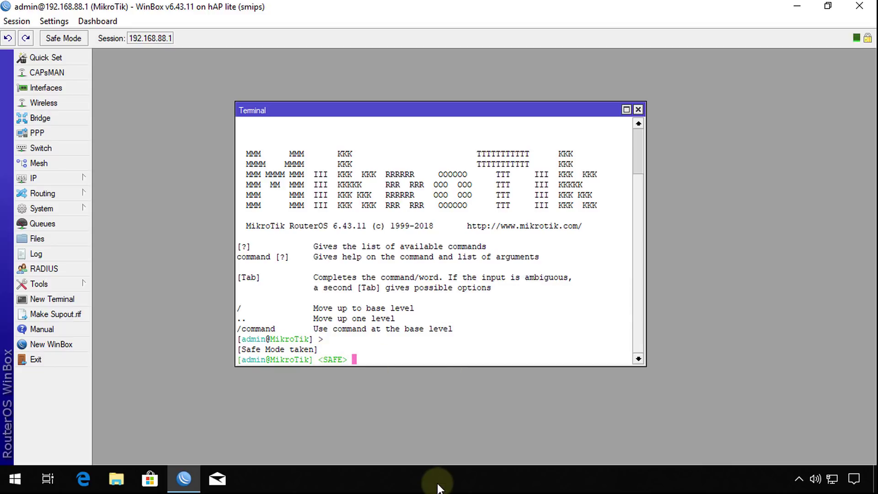
{"action": "type", "text": "system ide"}
{"action": "key", "text": "Tab"}
{"action": "type", "text": "set name="}
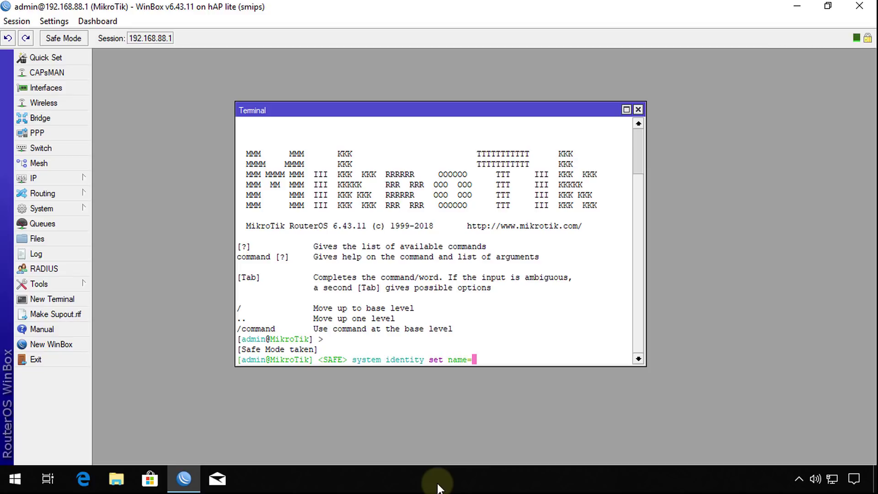
{"action": "type", "text": "test_safe_mode"}
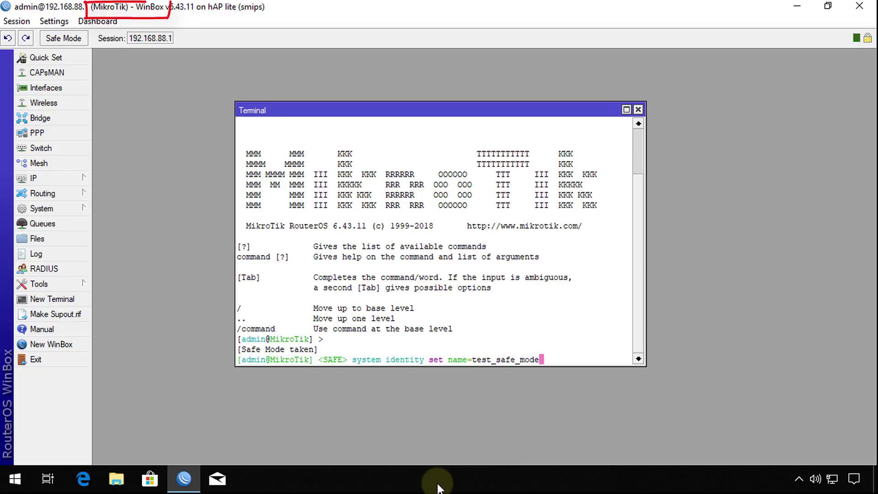
{"action": "key", "text": "Return"}
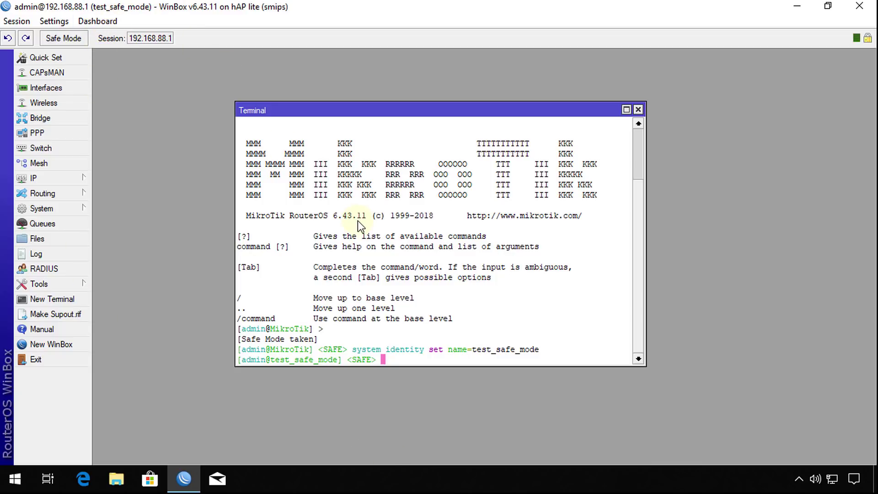
{"action": "key", "text": "ctrl+x"}
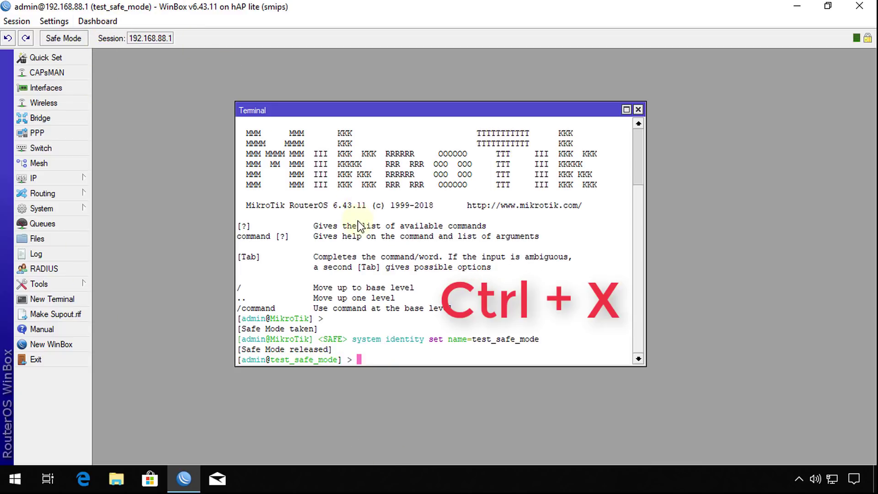
{"action": "left_click", "coordinate": [855, 9]}
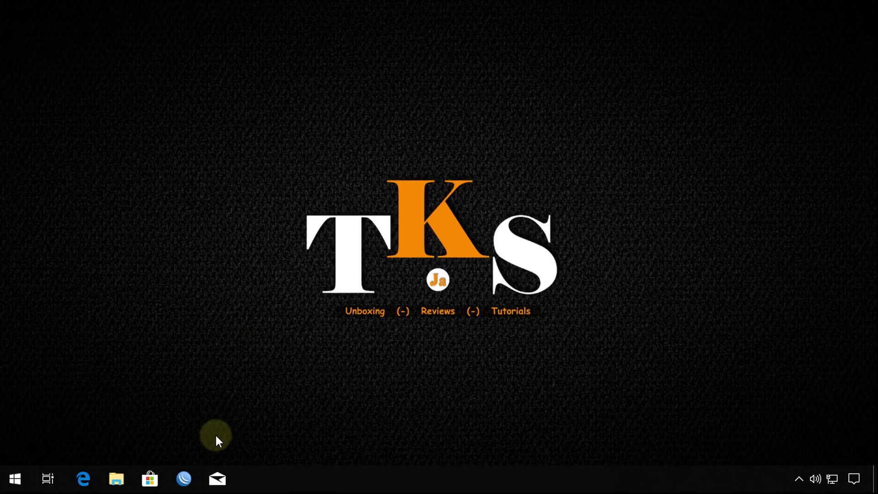
Reopen WinBox and connect to 192.168.88.1 as admin; the prompt still reads test_safe_mode.
{"action": "left_click", "coordinate": [188, 486]}
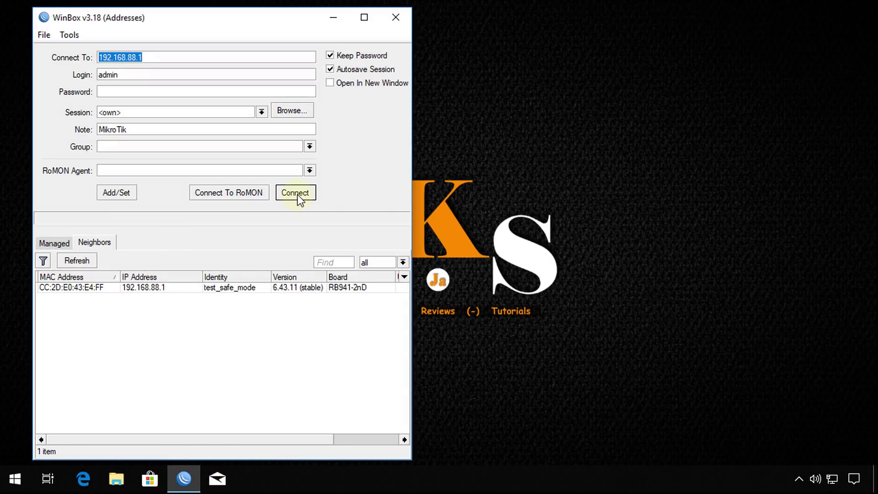
{"action": "left_click", "coordinate": [297, 194]}
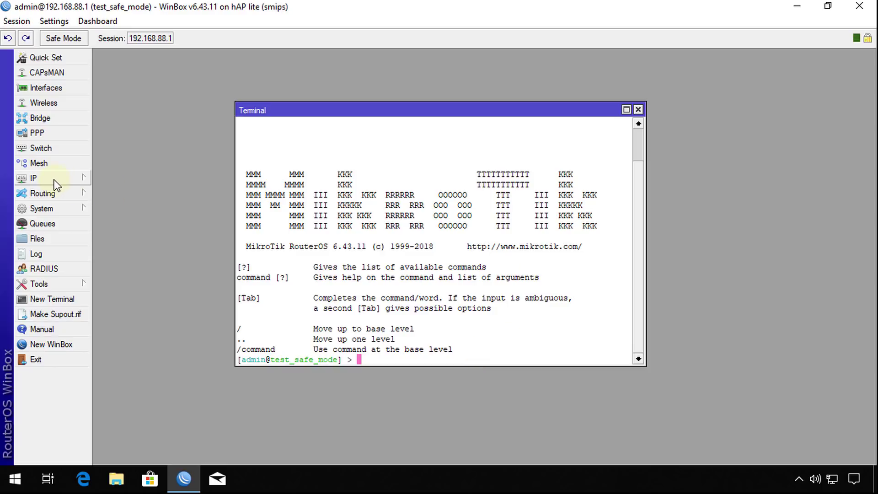
Close the Bridge window and open the Interface List, moved clear of the terminal.
{"action": "left_click", "coordinate": [44, 120]}
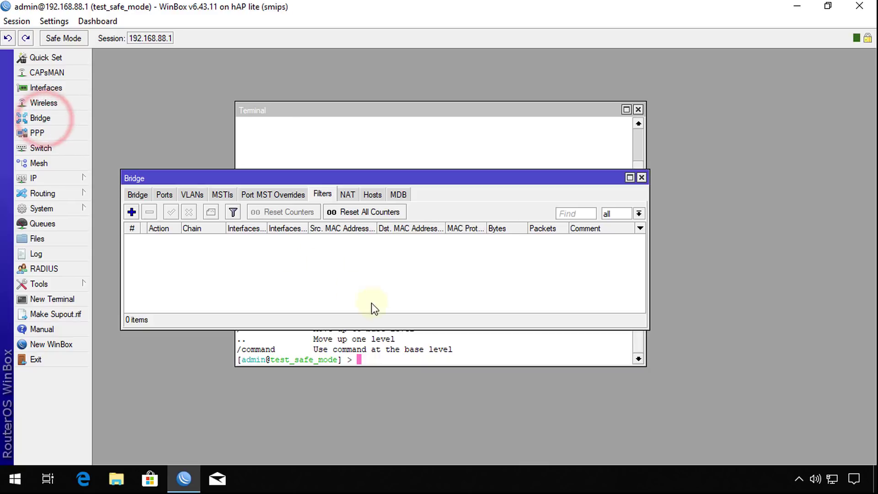
{"action": "left_click", "coordinate": [642, 178]}
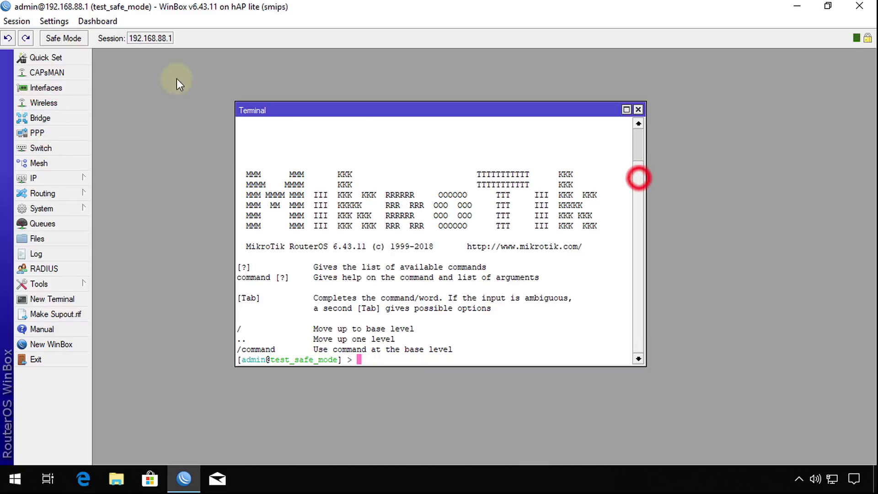
{"action": "left_click", "coordinate": [46, 87]}
{"action": "left_click_drag", "start_coordinate": [437, 150], "coordinate": [448, 119]}
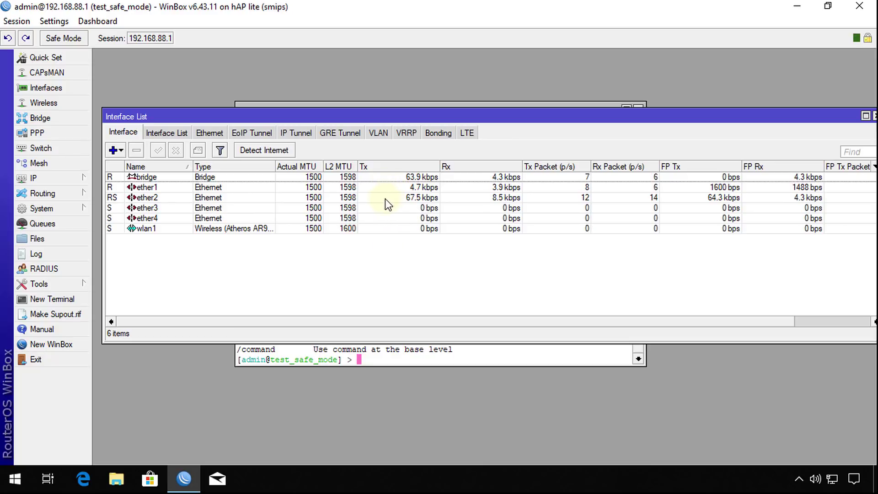
Select ether1, ether2 and wlan1 in the list, then turn Safe Mode back on.
{"action": "left_click", "coordinate": [158, 197]}
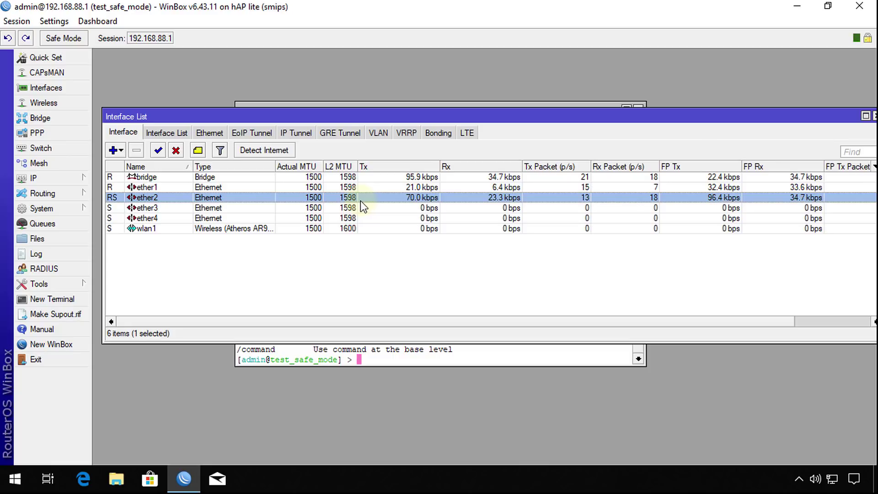
{"action": "left_click", "coordinate": [161, 188]}
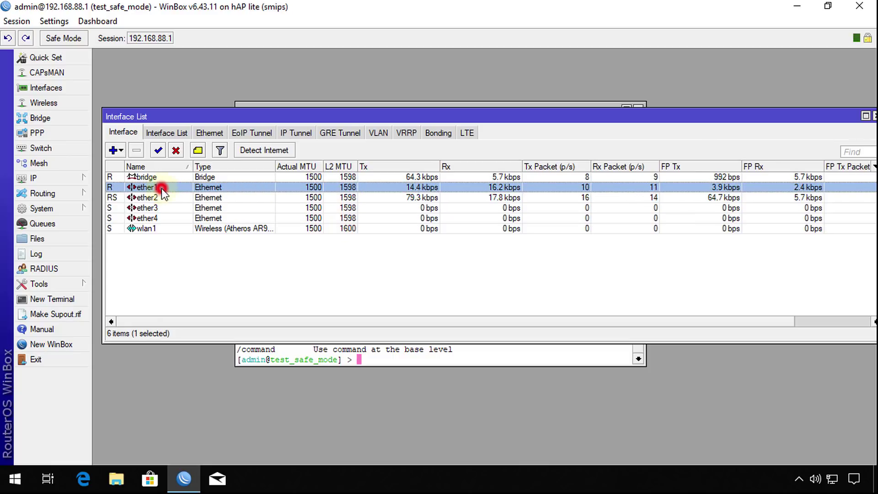
{"action": "left_click", "coordinate": [176, 197], "text": "ctrl"}
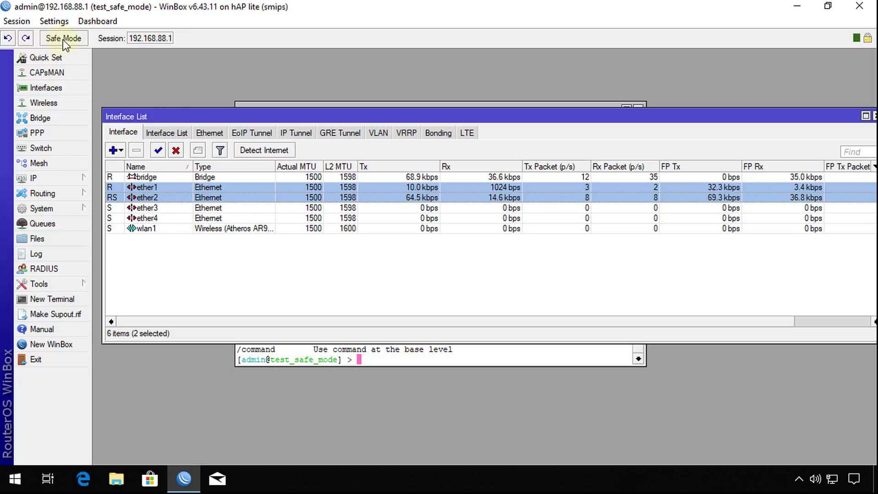
{"action": "left_click", "coordinate": [172, 226]}
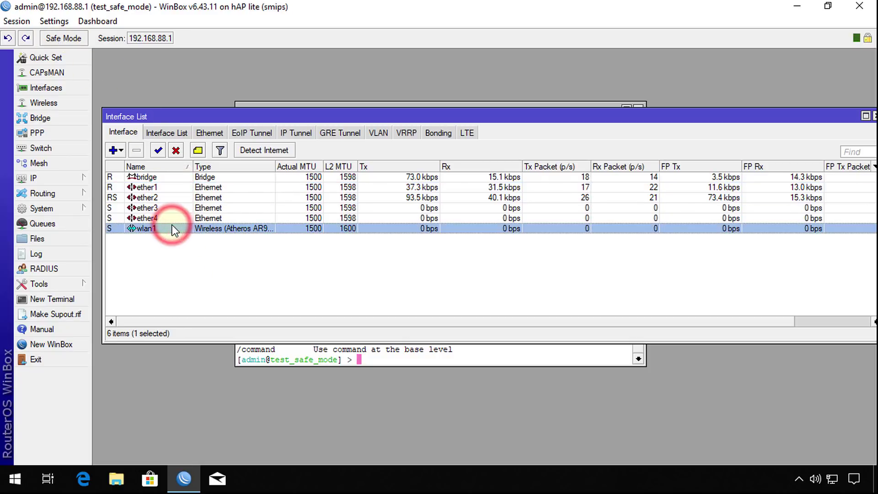
{"action": "left_click", "coordinate": [63, 39]}
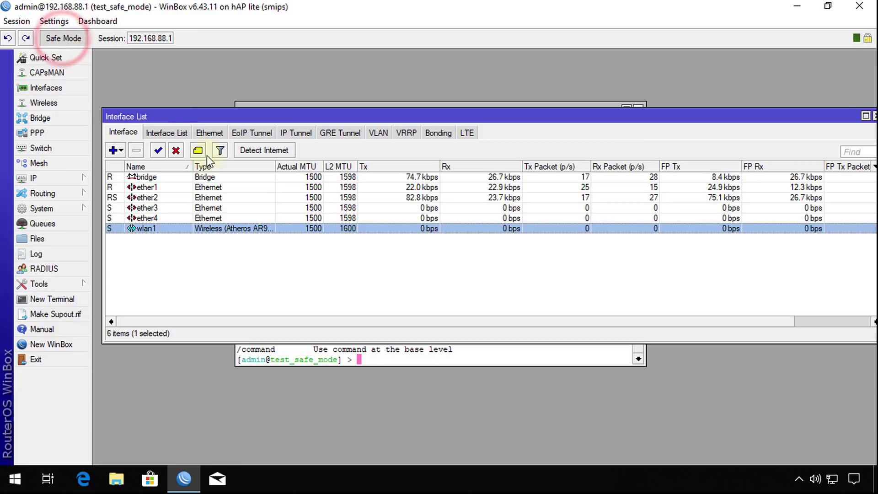
Select all six interfaces and disable them, dropping WinBox's link to 192.168.88.1.
{"action": "left_click", "coordinate": [163, 181]}
{"action": "key", "text": "ctrl+a"}
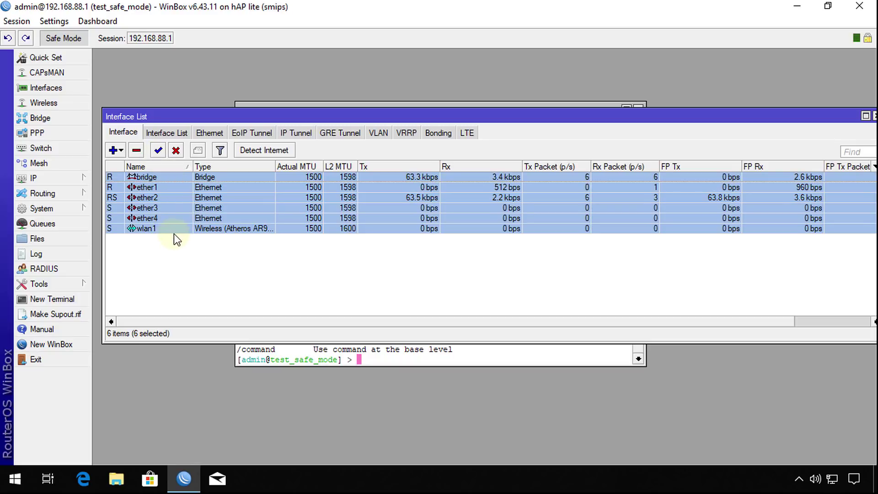
{"action": "left_click", "coordinate": [177, 151]}
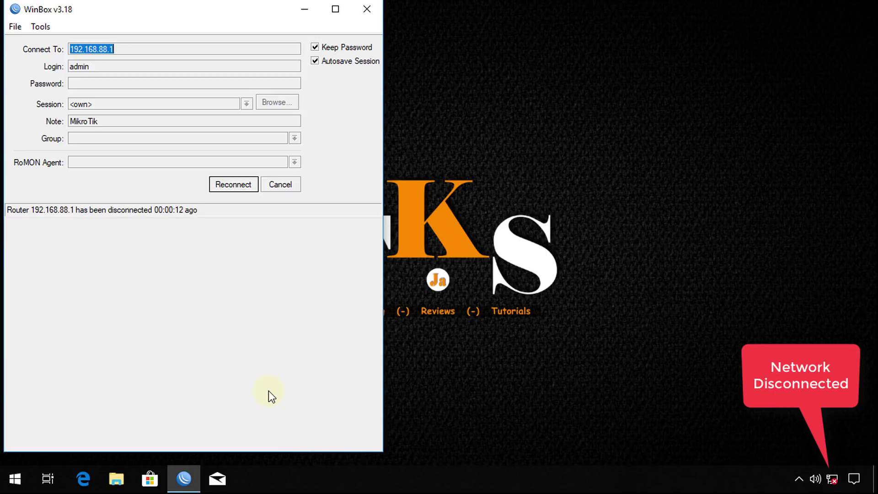
Reconnect WinBox to the router at 192.168.88.1 once the network link comes back.
{"action": "left_click", "coordinate": [232, 184]}
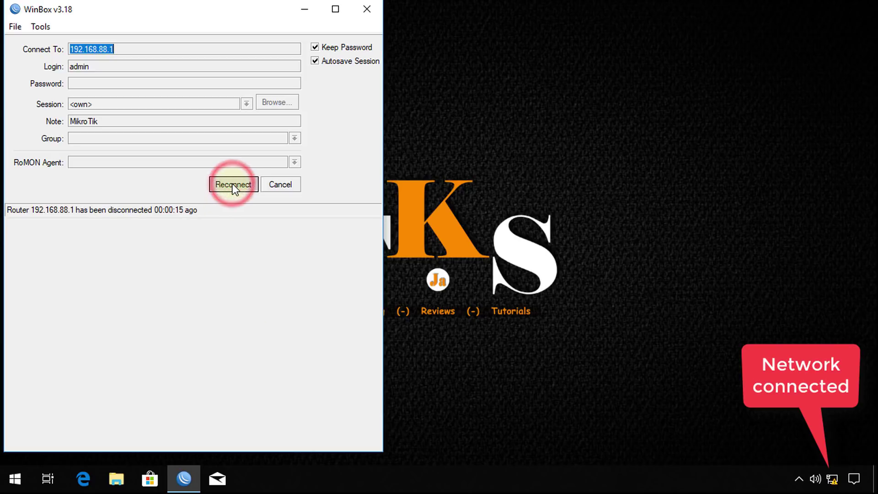